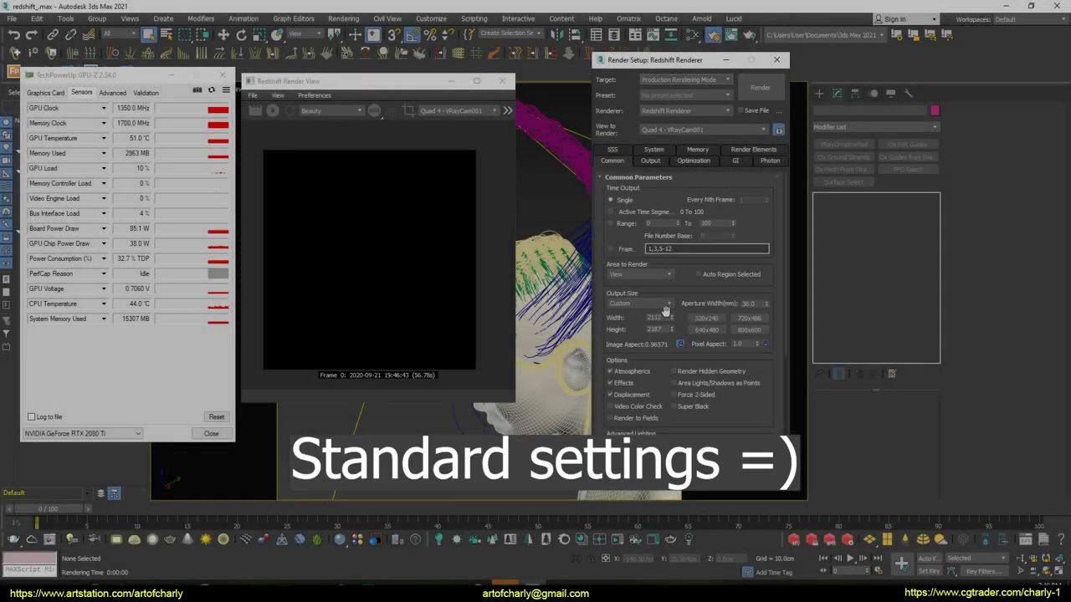
- Review the Output, Optimization (Hair Min Pixel Width), GI and Memory render settings
{"action": "left_click", "coordinate": [662, 163]}
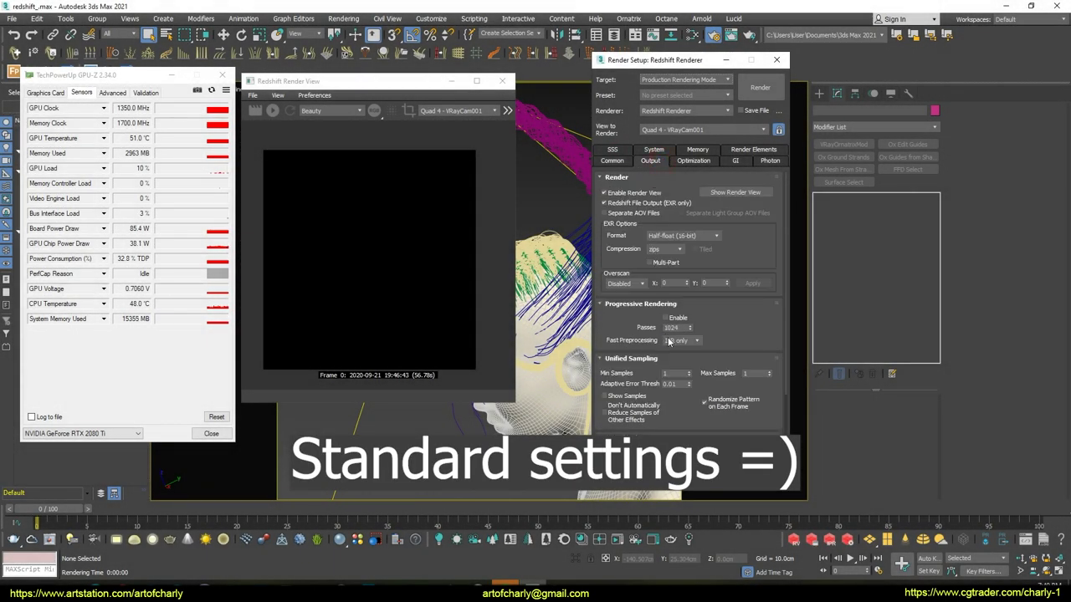
{"action": "left_click_drag", "start_coordinate": [724, 315], "coordinate": [714, 203]}
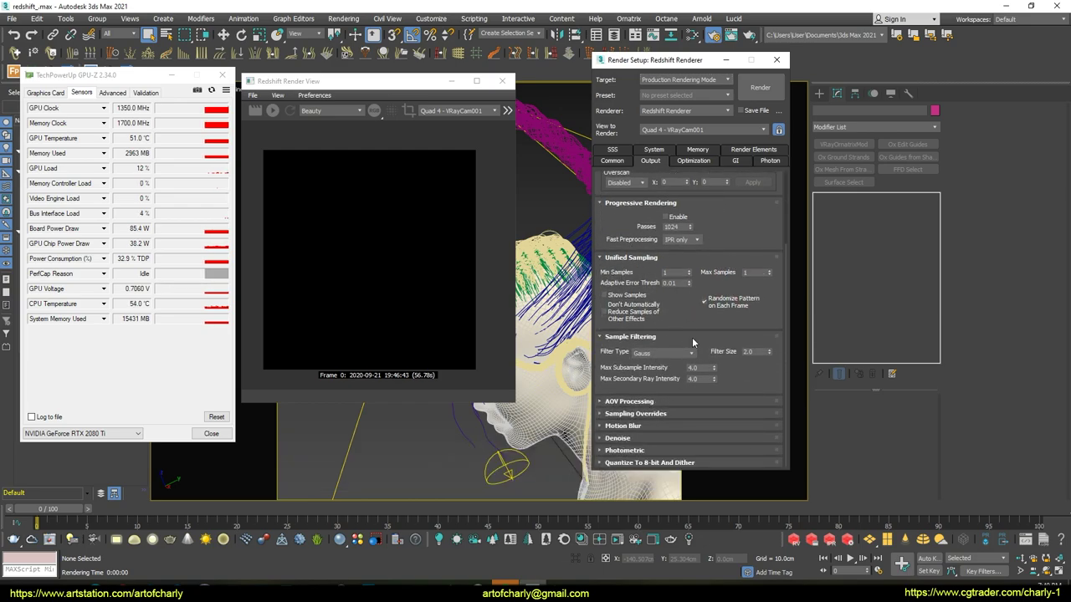
{"action": "left_click", "coordinate": [701, 163]}
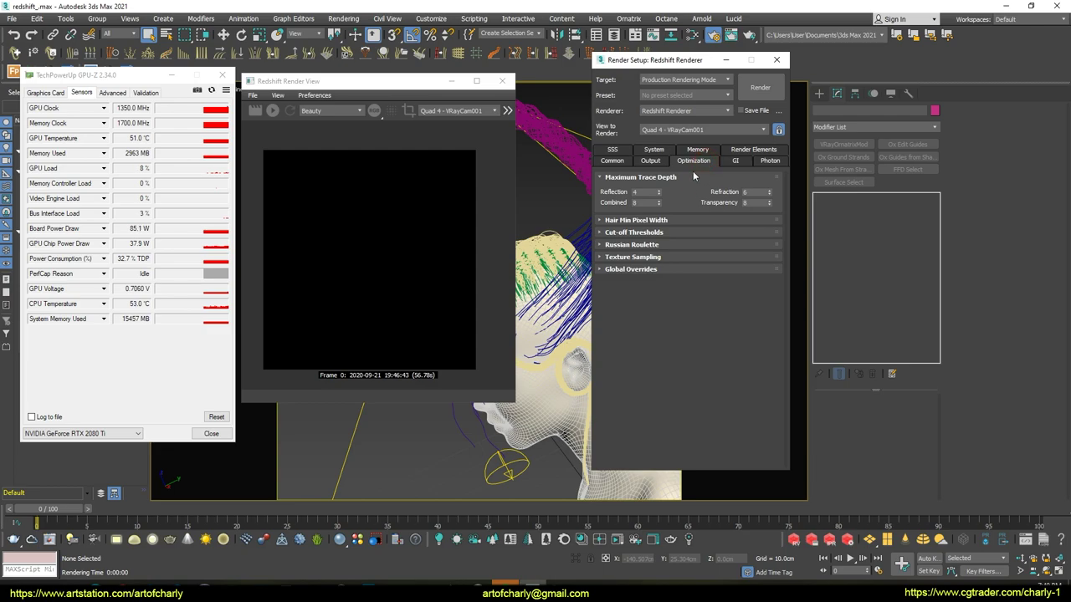
{"action": "left_click", "coordinate": [635, 220]}
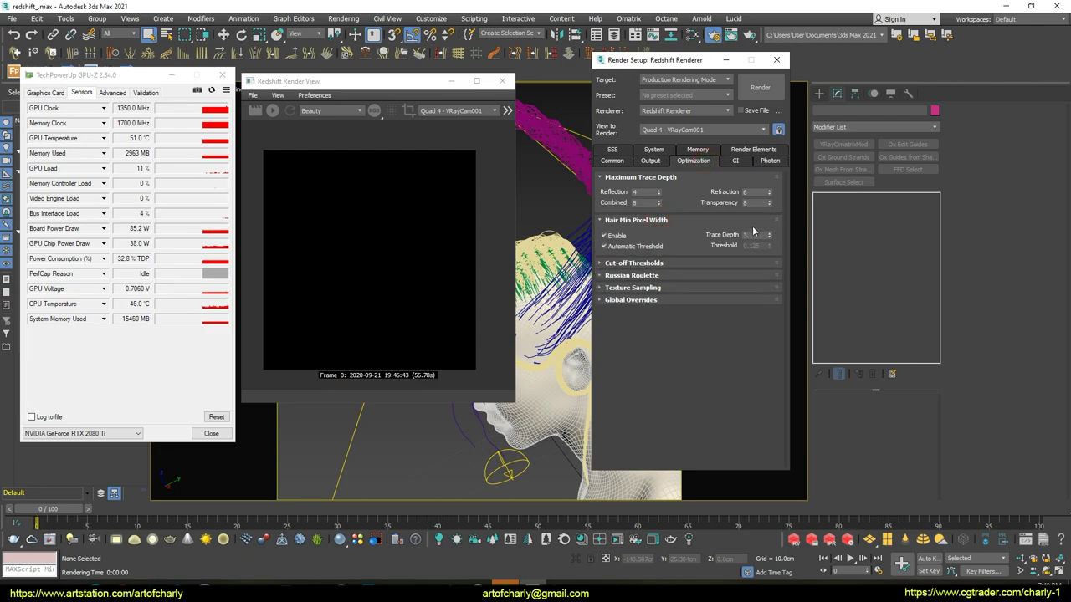
{"action": "left_click", "coordinate": [732, 162]}
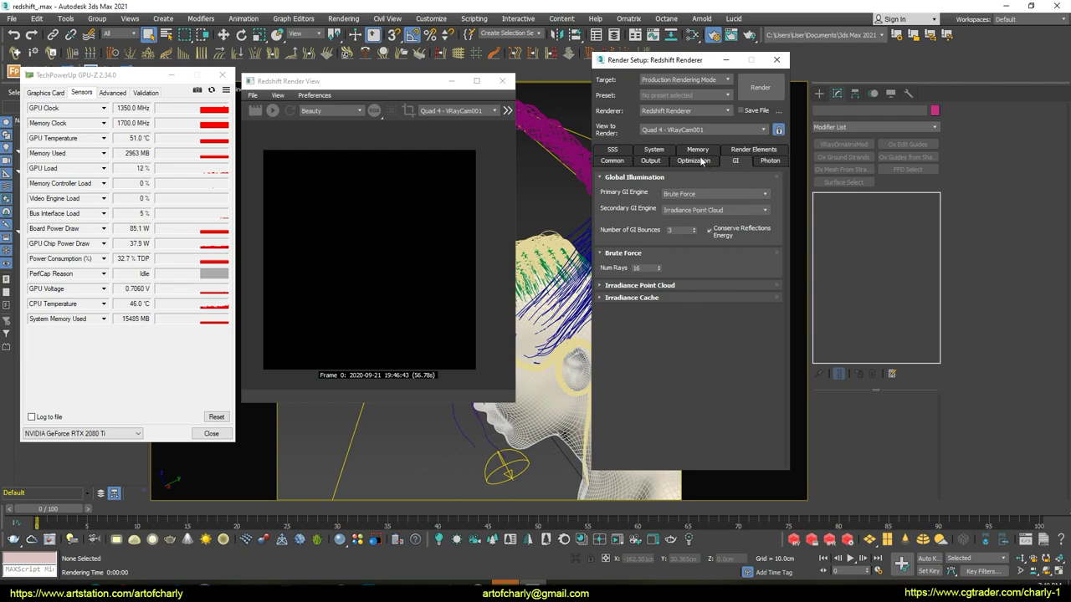
{"action": "left_click", "coordinate": [694, 151]}
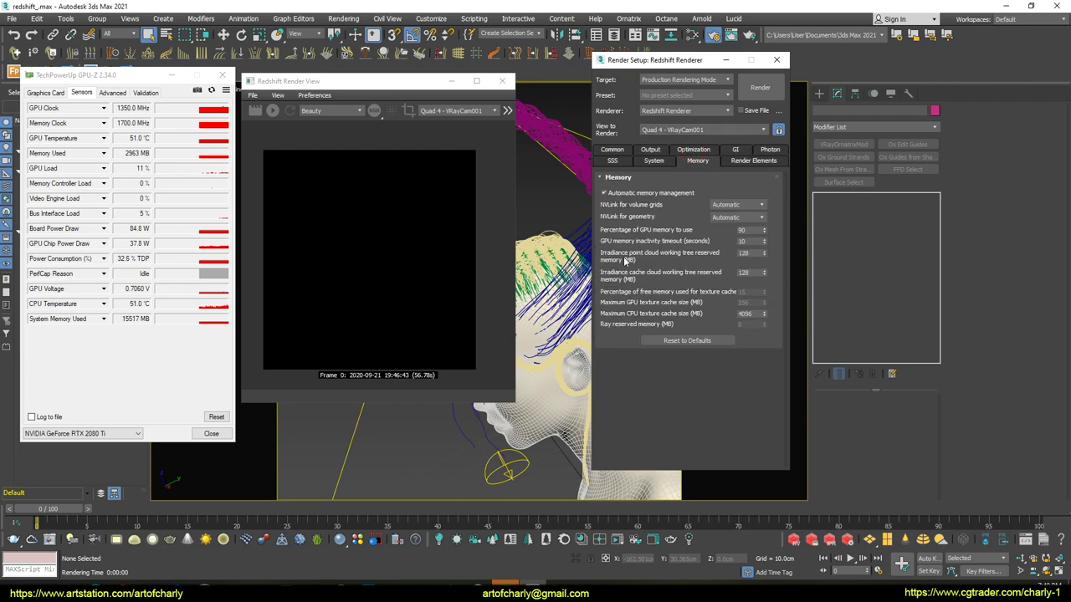
- Check the System settings and Experimental Options with both RTX 2080 Ti GPUs enabled, then render
{"action": "left_click", "coordinate": [655, 161]}
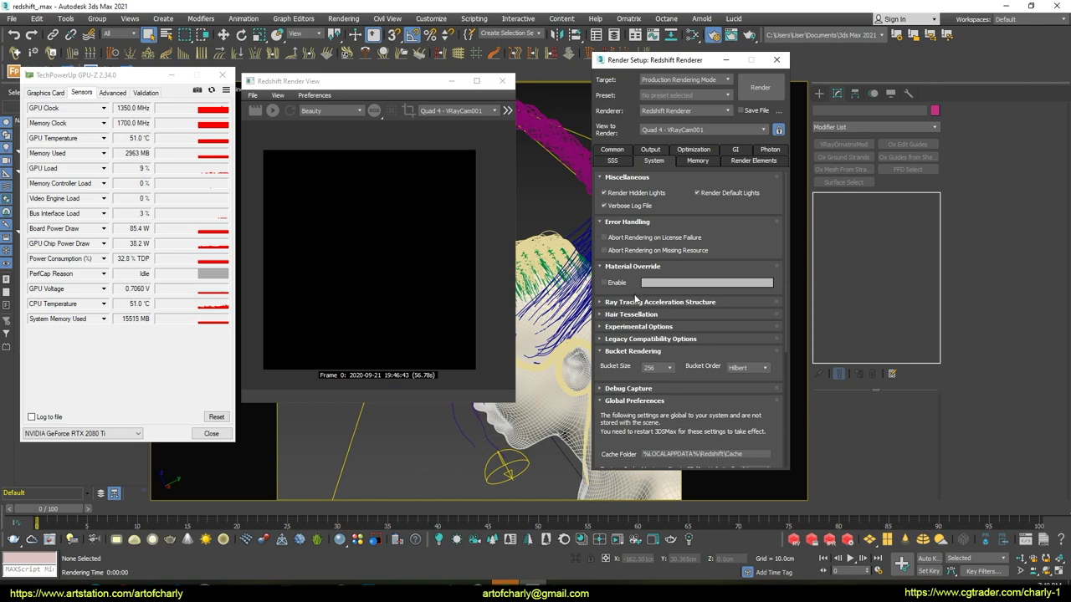
{"action": "left_click_drag", "start_coordinate": [636, 298], "coordinate": [629, 201]}
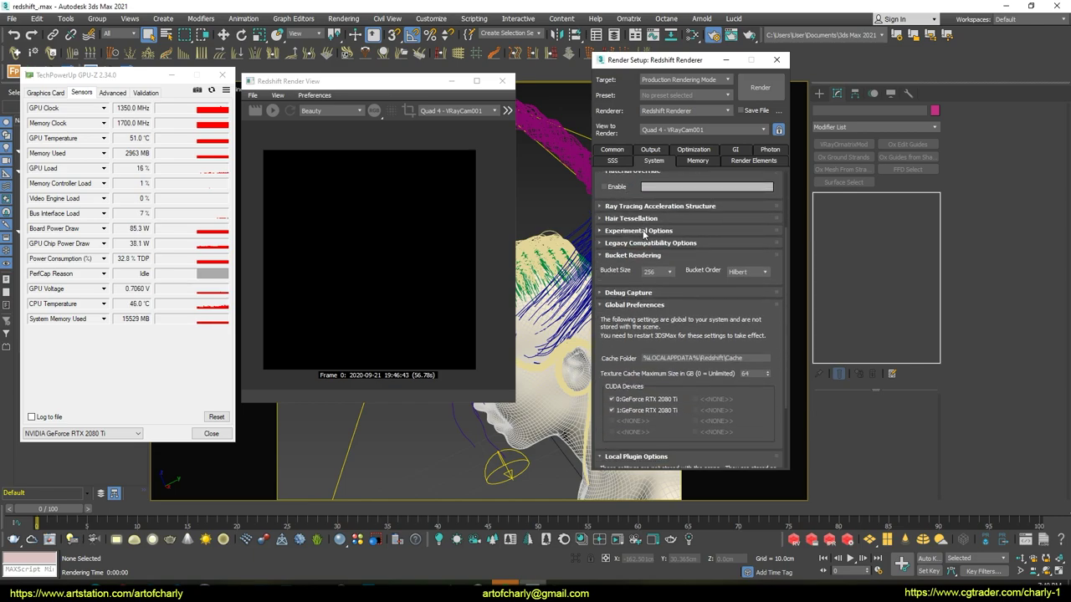
{"action": "left_click", "coordinate": [643, 232]}
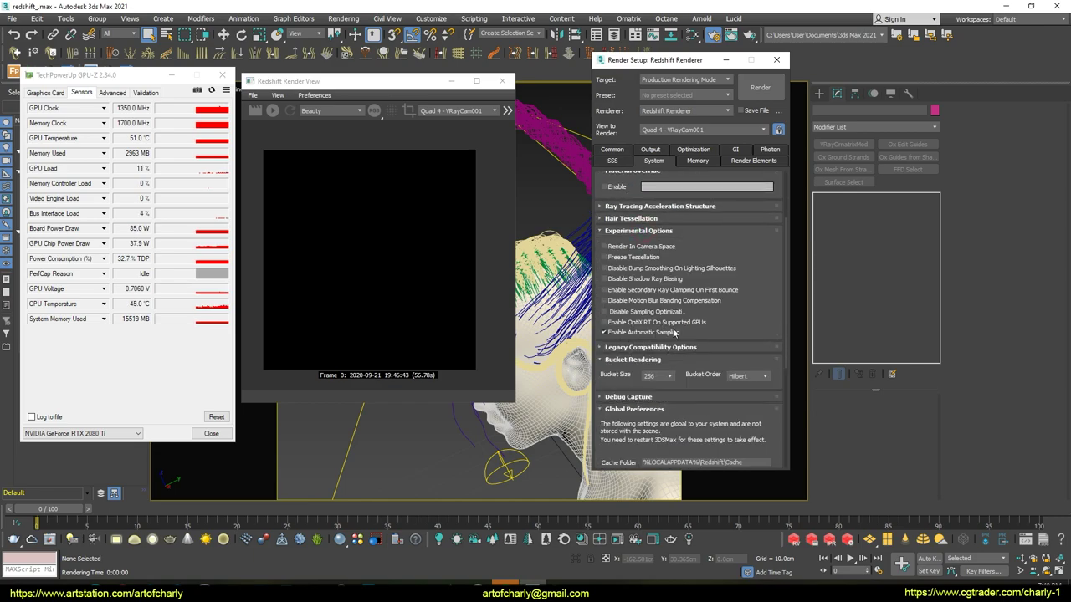
{"action": "scroll", "coordinate": [719, 293], "scroll_direction": "down", "scroll_amount": 3}
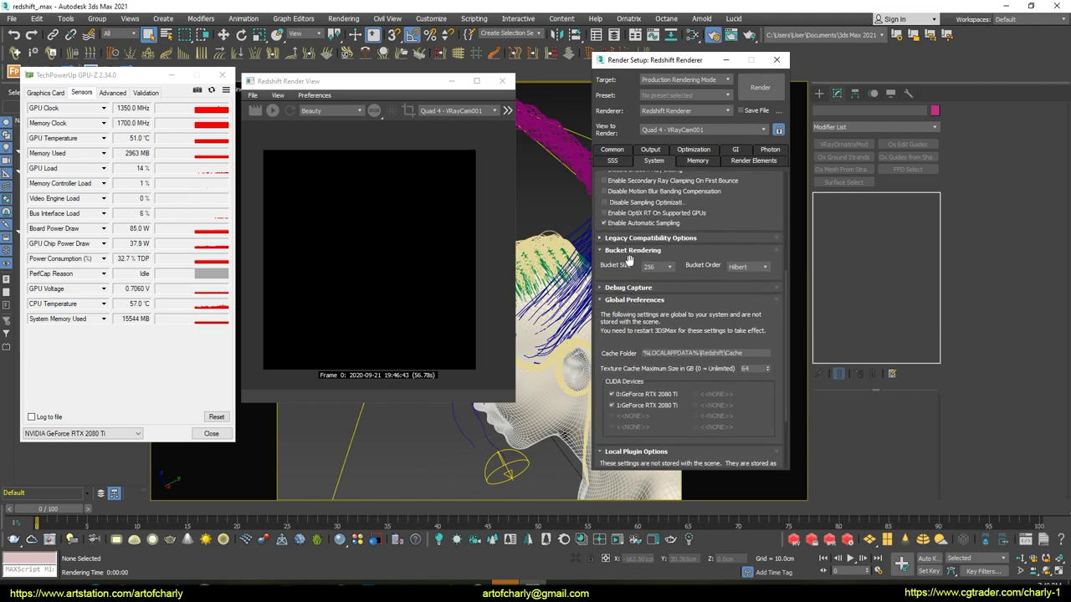
{"action": "scroll", "coordinate": [617, 355], "scroll_direction": "down", "scroll_amount": 3}
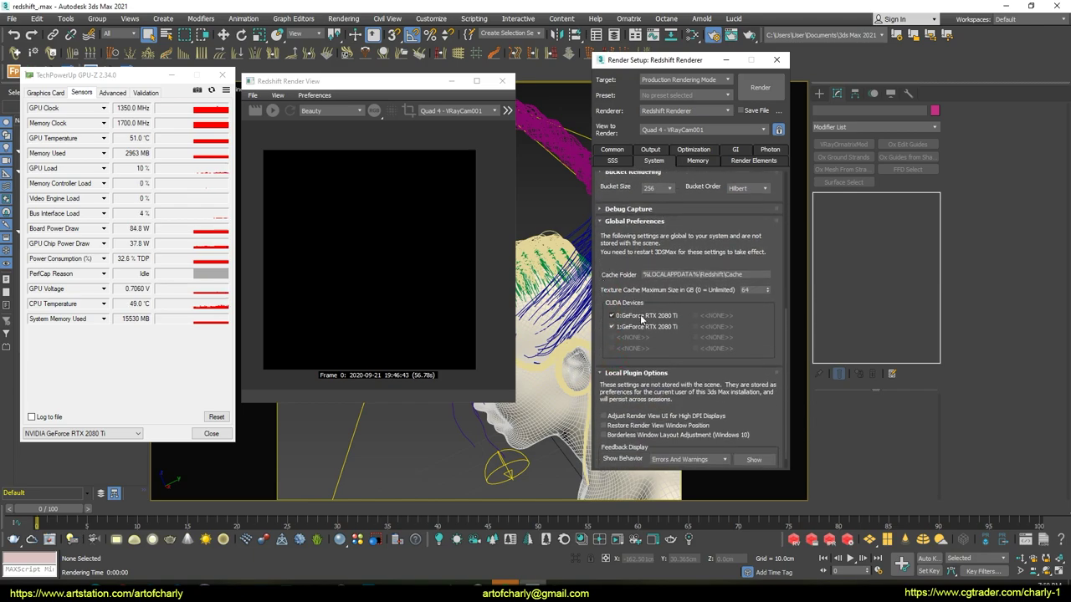
{"action": "scroll", "coordinate": [661, 351], "scroll_direction": "down", "scroll_amount": 1}
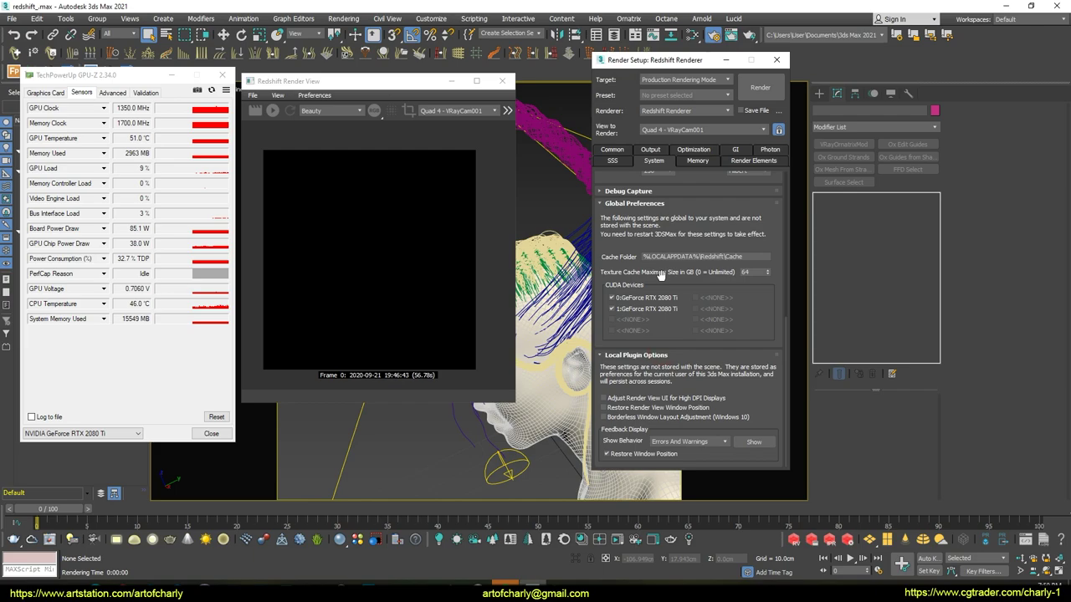
{"action": "left_click", "coordinate": [758, 88]}
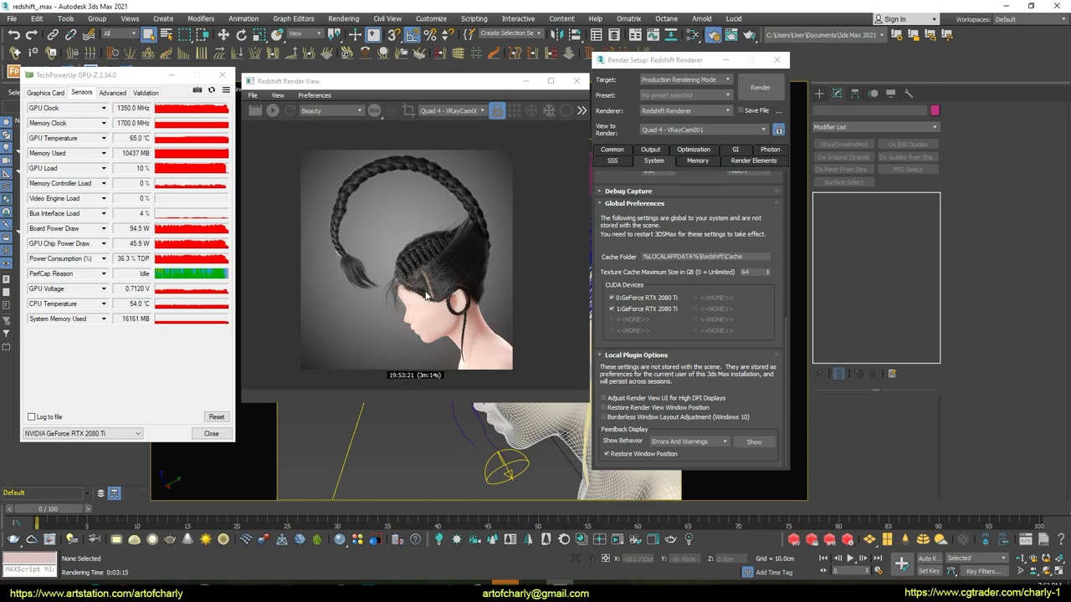
- After the 3m:14s render finishes, reveal the Render View's extra display controls
{"action": "left_click", "coordinate": [581, 111]}
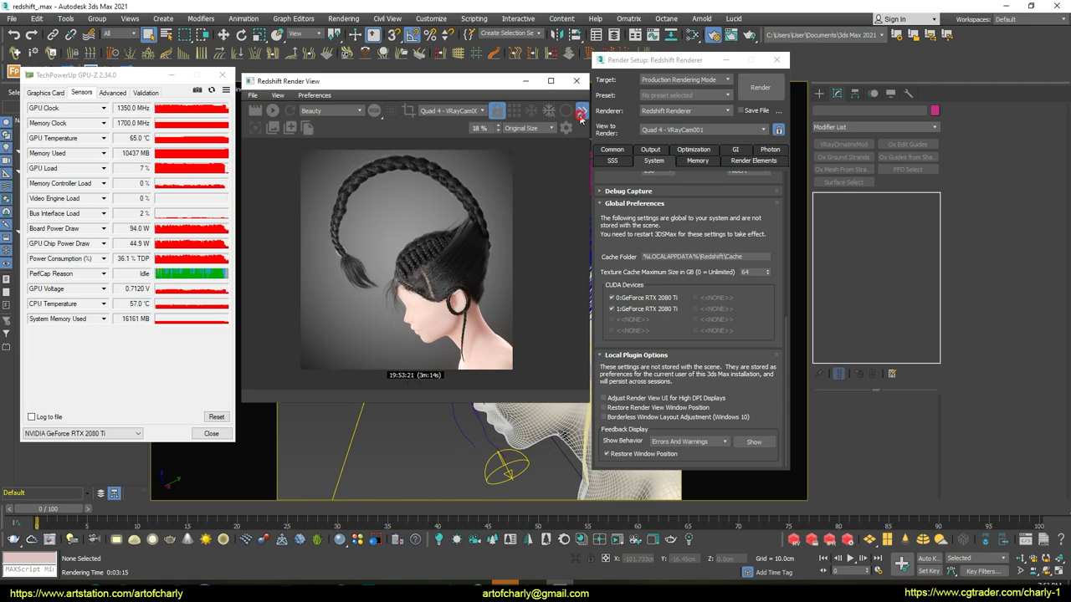
{"action": "left_click", "coordinate": [527, 128]}
{"action": "left_click", "coordinate": [531, 140]}
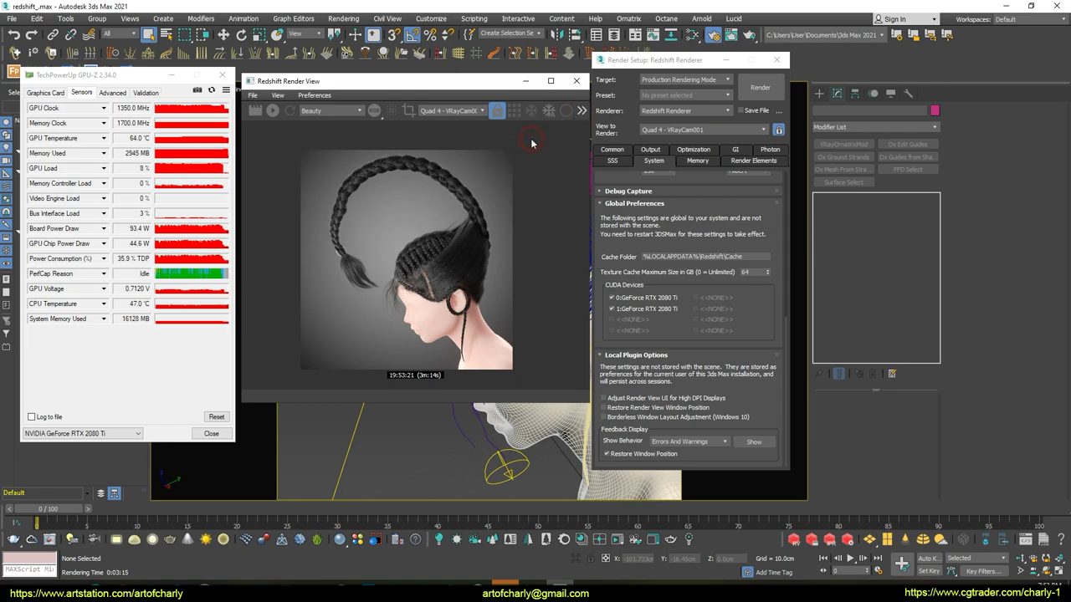
{"action": "left_click", "coordinate": [581, 112]}
{"action": "type", "text": "100"}
{"action": "key", "text": "Return"}
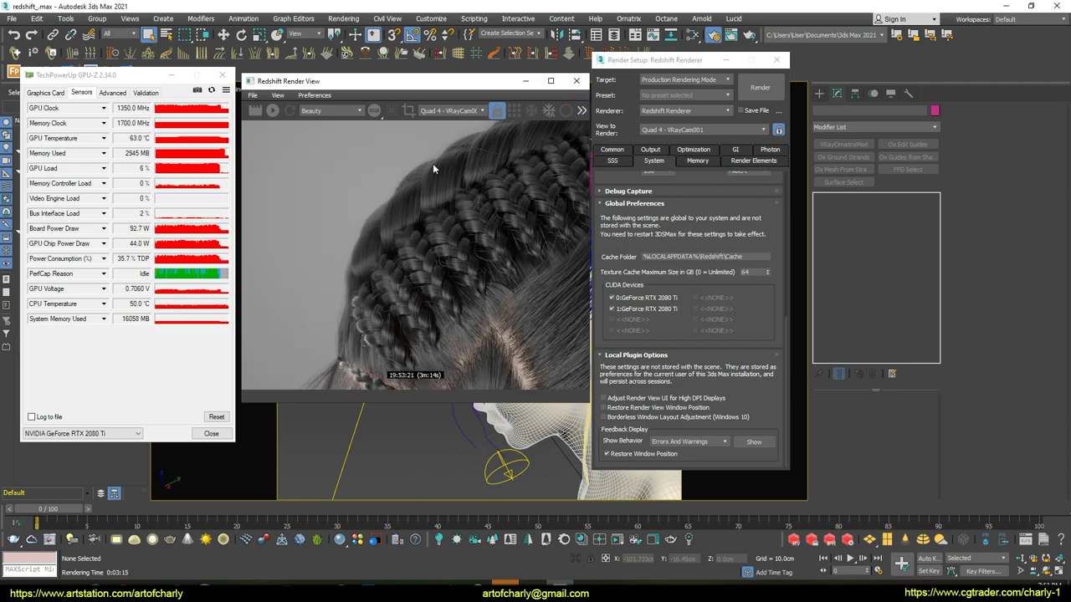
{"action": "mouse_move", "coordinate": [482, 307]}
{"action": "left_mouse_down"}
{"action": "mouse_move", "coordinate": [443, 204]}
{"action": "mouse_move", "coordinate": [504, 277]}
{"action": "mouse_move", "coordinate": [452, 222]}
{"action": "mouse_move", "coordinate": [497, 306]}
{"action": "mouse_move", "coordinate": [437, 266]}
{"action": "mouse_move", "coordinate": [386, 179]}
{"action": "left_mouse_up"}
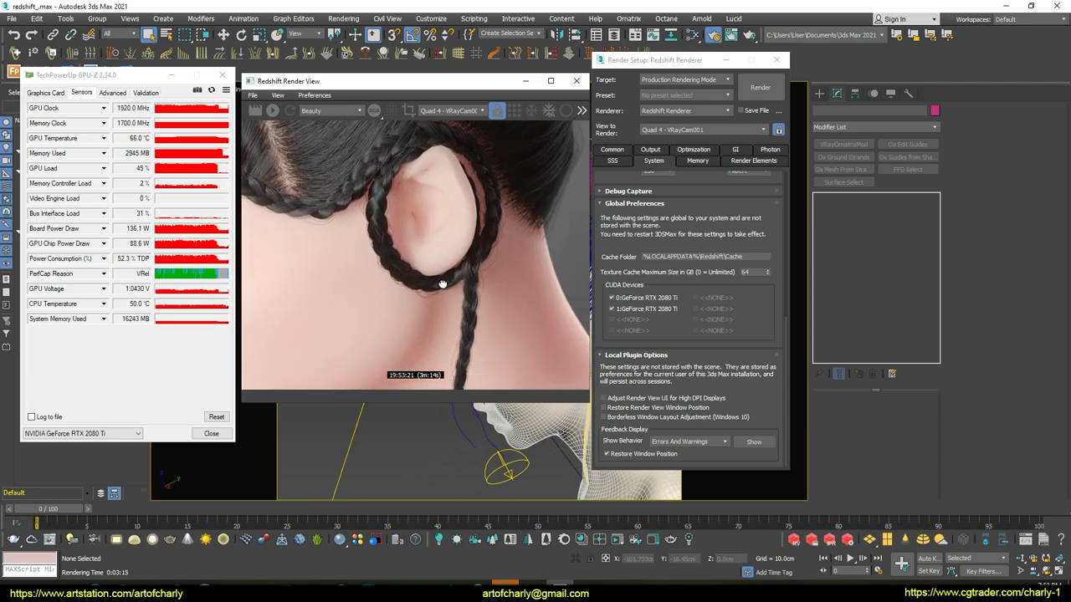
{"action": "left_click_drag", "start_coordinate": [435, 276], "coordinate": [430, 209]}
{"action": "mouse_move", "coordinate": [393, 334]}
{"action": "left_mouse_down"}
{"action": "mouse_move", "coordinate": [382, 240]}
{"action": "mouse_move", "coordinate": [346, 294]}
{"action": "left_mouse_up"}
{"action": "left_click_drag", "start_coordinate": [383, 214], "coordinate": [398, 312]}
{"action": "left_click_drag", "start_coordinate": [409, 192], "coordinate": [418, 251]}
{"action": "mouse_move", "coordinate": [423, 133]}
{"action": "left_mouse_down"}
{"action": "mouse_move", "coordinate": [435, 220]}
{"action": "mouse_move", "coordinate": [398, 195]}
{"action": "mouse_move", "coordinate": [410, 243]}
{"action": "mouse_move", "coordinate": [491, 286]}
{"action": "mouse_move", "coordinate": [505, 222]}
{"action": "mouse_move", "coordinate": [469, 195]}
{"action": "mouse_move", "coordinate": [439, 318]}
{"action": "mouse_move", "coordinate": [460, 290]}
{"action": "mouse_move", "coordinate": [466, 239]}
{"action": "mouse_move", "coordinate": [453, 252]}
{"action": "left_mouse_up"}
{"action": "scroll", "coordinate": [462, 258], "scroll_direction": "down", "scroll_amount": 2}
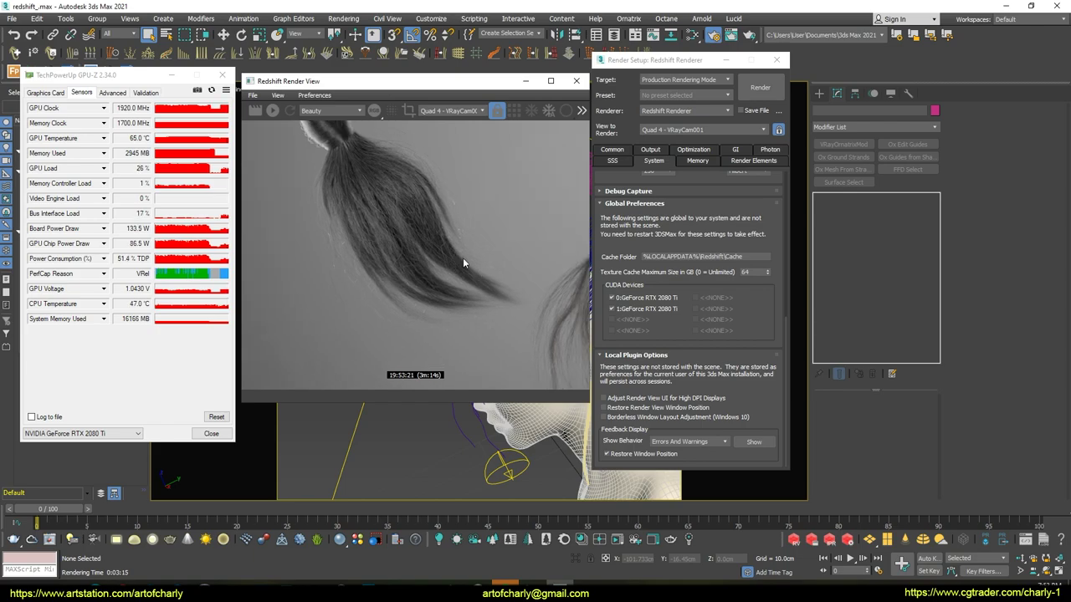
{"action": "scroll", "coordinate": [462, 258], "scroll_direction": "down", "scroll_amount": 2}
{"action": "scroll", "coordinate": [463, 258], "scroll_direction": "down", "scroll_amount": 2}
{"action": "left_click_drag", "start_coordinate": [455, 253], "coordinate": [485, 293]}
{"action": "mouse_move", "coordinate": [428, 235]}
{"action": "left_mouse_down"}
{"action": "mouse_move", "coordinate": [319, 300]}
{"action": "mouse_move", "coordinate": [426, 279]}
{"action": "left_mouse_up"}
{"action": "scroll", "coordinate": [425, 279], "scroll_direction": "down", "scroll_amount": 2}
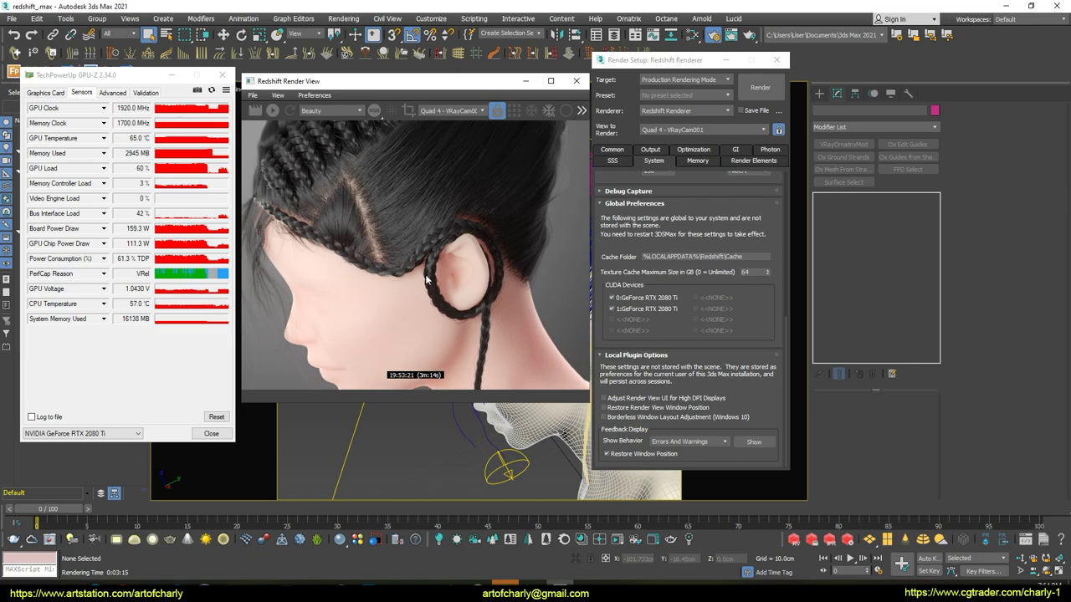
{"action": "scroll", "coordinate": [426, 279], "scroll_direction": "down", "scroll_amount": 2}
{"action": "scroll", "coordinate": [426, 279], "scroll_direction": "down", "scroll_amount": 2}
{"action": "left_click_drag", "start_coordinate": [401, 377], "coordinate": [435, 369]}
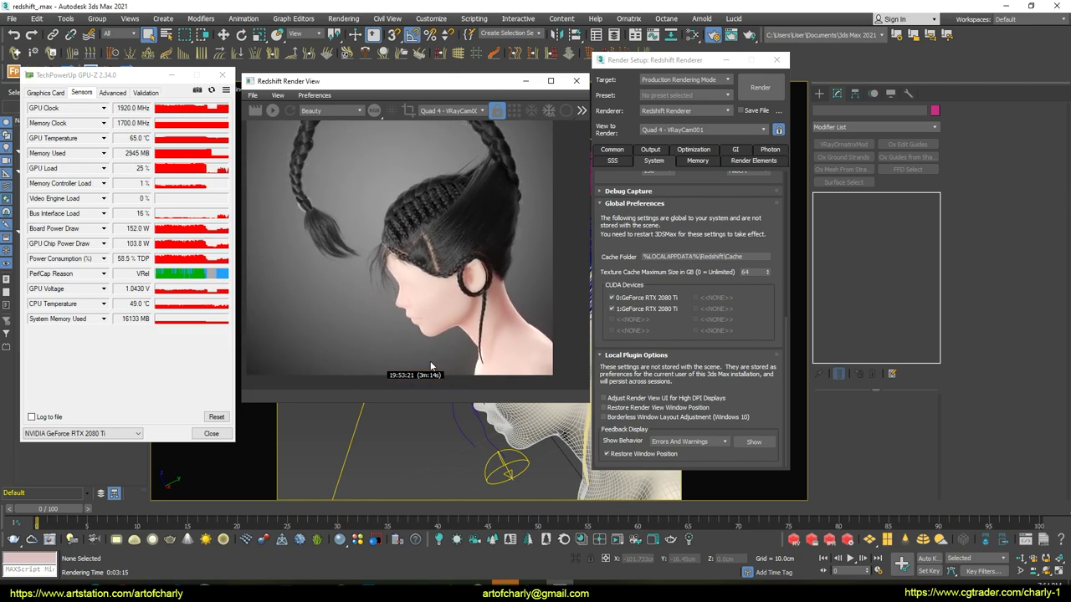
{"action": "scroll", "coordinate": [410, 266], "scroll_direction": "down", "scroll_amount": 2}
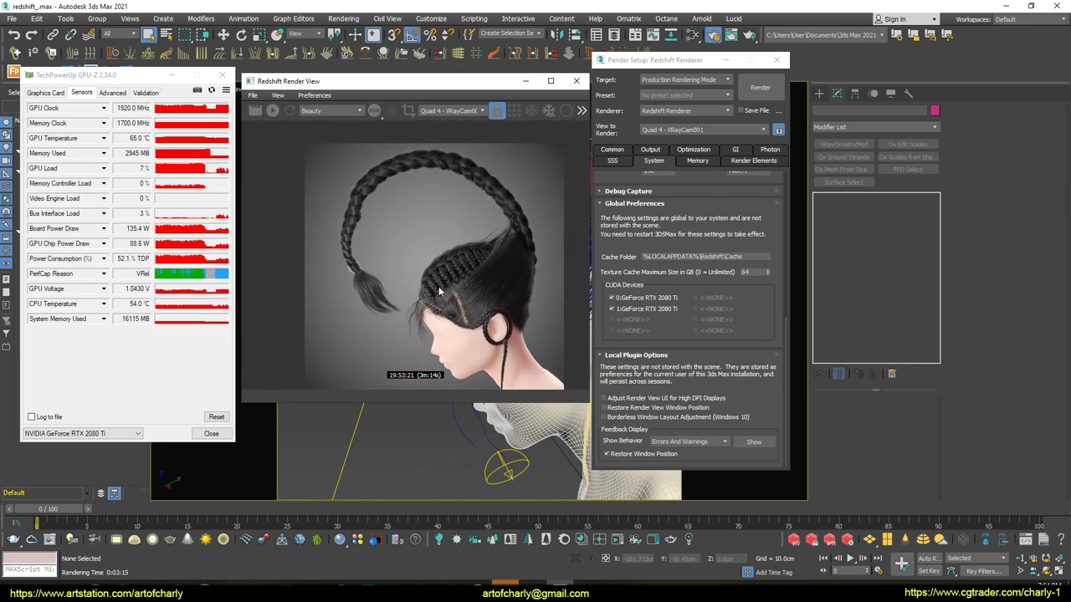
{"action": "left_click_drag", "start_coordinate": [410, 266], "coordinate": [415, 273]}
{"action": "left_click", "coordinate": [650, 149]}
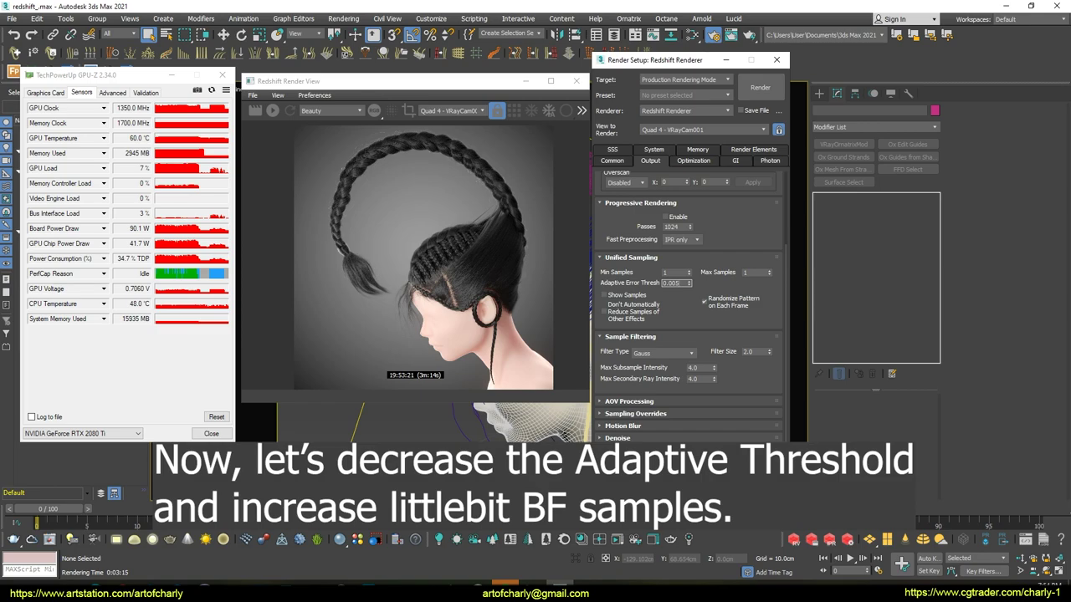
- Set Brute Force Num Rays to 32 on the GI tab and re-render the head
{"action": "double_click", "coordinate": [673, 283]}
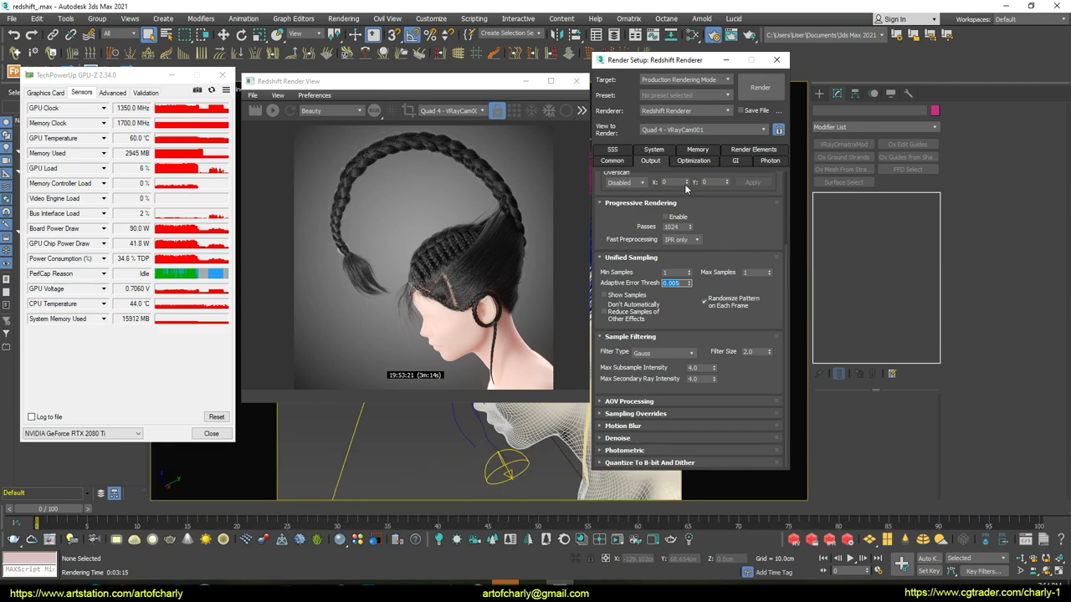
{"action": "left_click", "coordinate": [732, 160]}
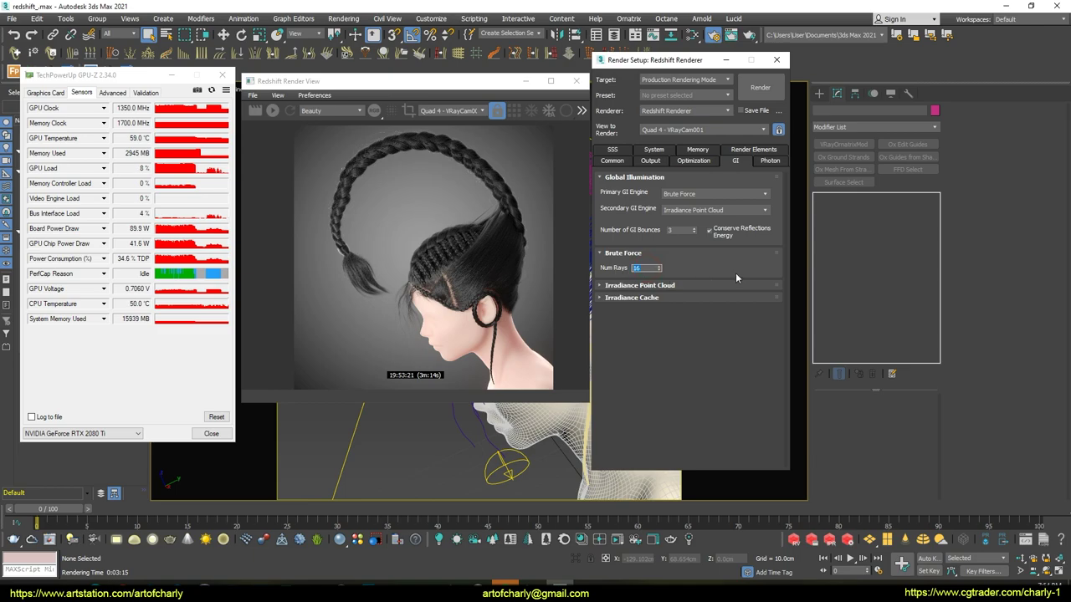
{"action": "type", "text": "32"}
{"action": "left_click", "coordinate": [758, 89]}
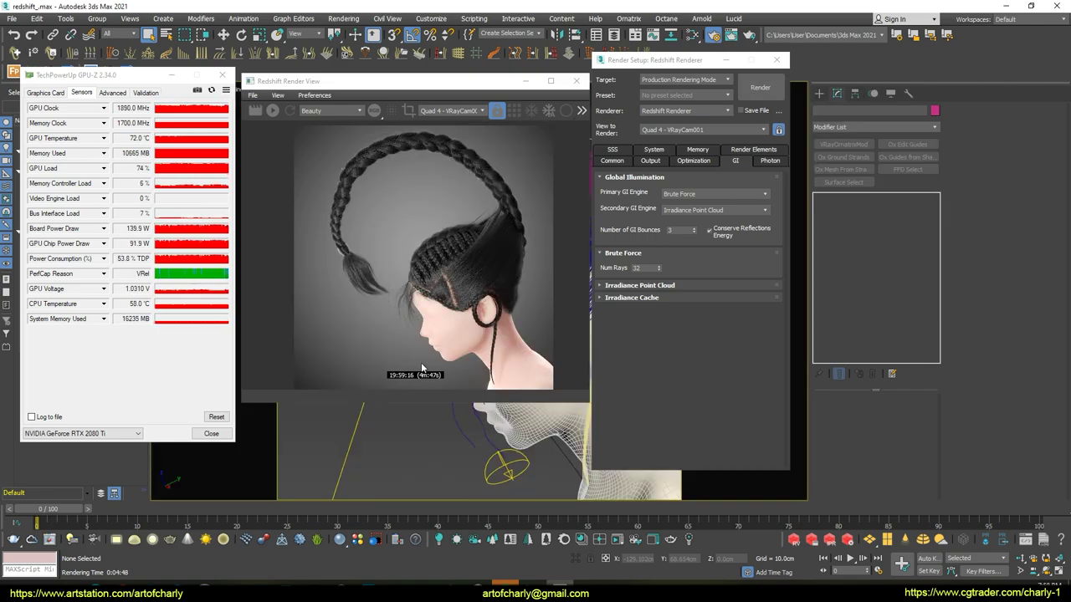
- Zoom into the finished 4m:47s render in the Redshift Render View
{"action": "scroll", "coordinate": [544, 360], "scroll_direction": "up", "scroll_amount": 2}
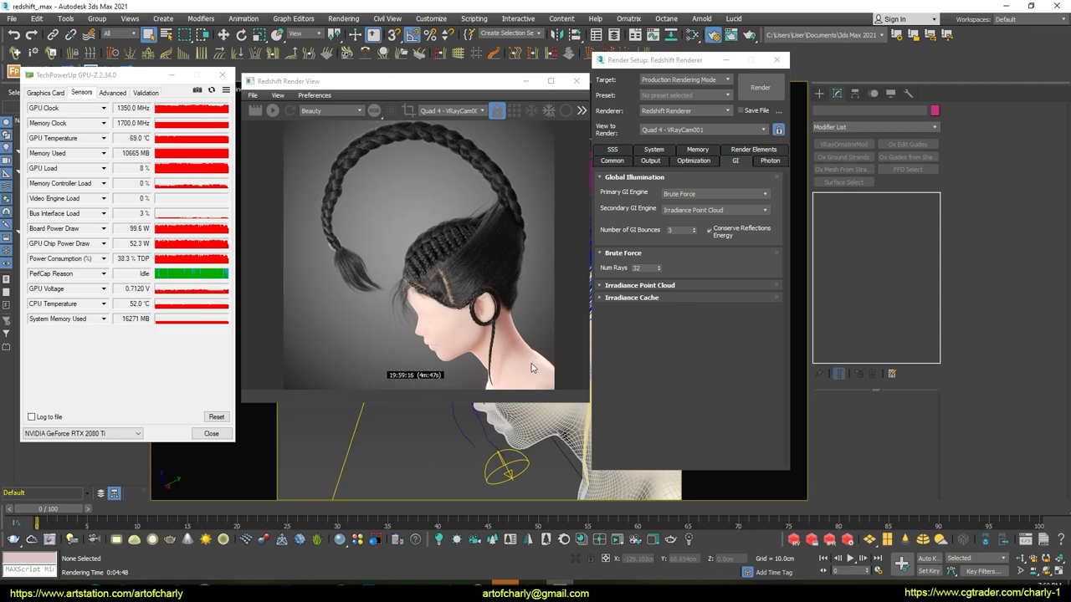
{"action": "scroll", "coordinate": [502, 358], "scroll_direction": "up", "scroll_amount": 2}
{"action": "scroll", "coordinate": [502, 358], "scroll_direction": "up", "scroll_amount": 2}
{"action": "scroll", "coordinate": [503, 357], "scroll_direction": "up", "scroll_amount": 2}
{"action": "scroll", "coordinate": [503, 350], "scroll_direction": "up", "scroll_amount": 2}
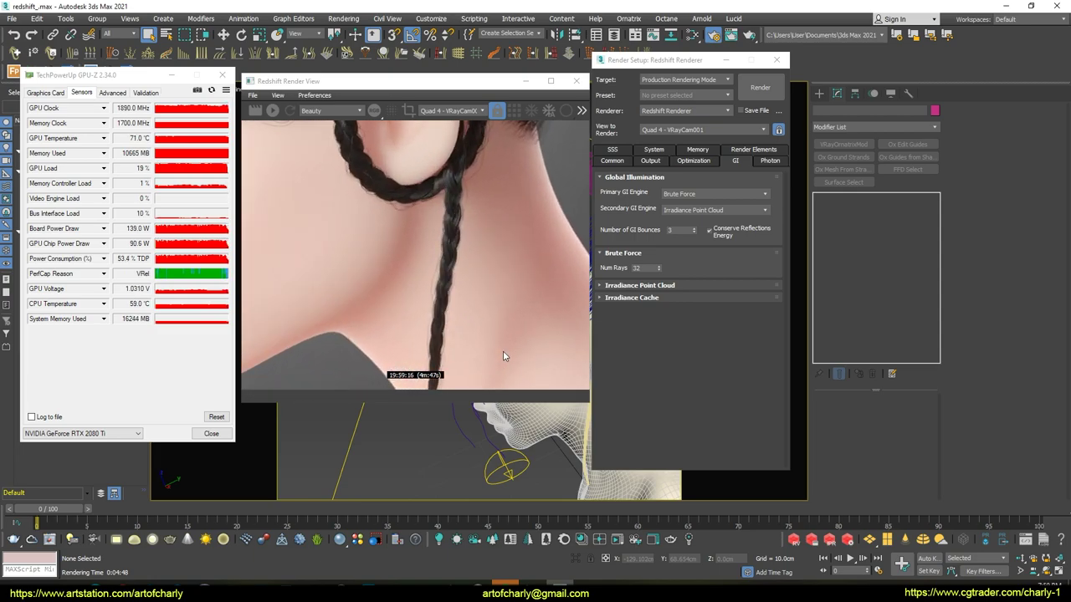
{"action": "scroll", "coordinate": [504, 334], "scroll_direction": "up", "scroll_amount": 2}
{"action": "scroll", "coordinate": [513, 273], "scroll_direction": "down", "scroll_amount": 2}
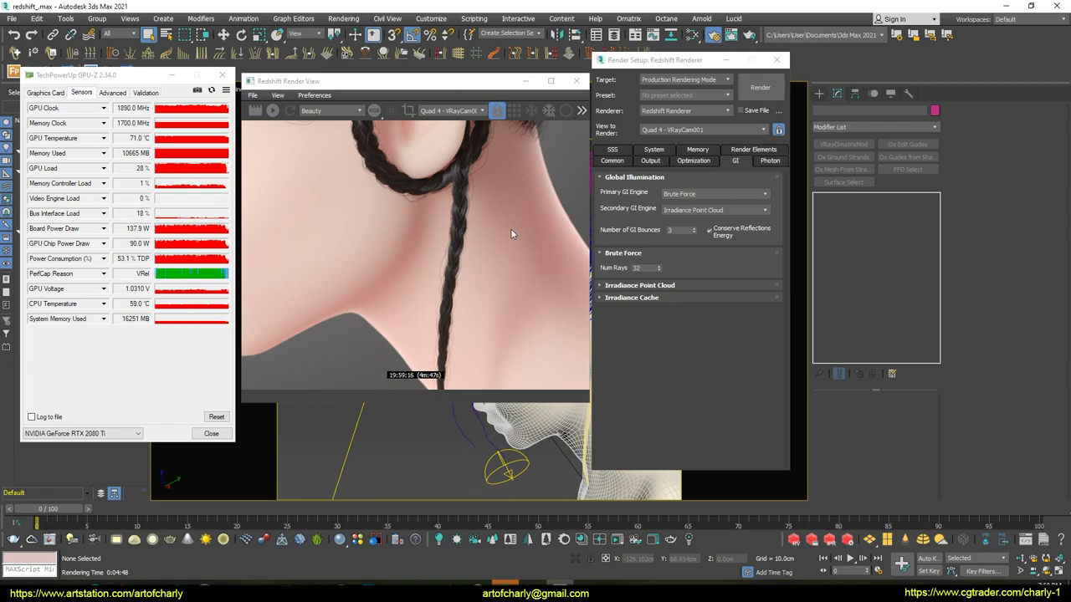
{"action": "scroll", "coordinate": [495, 203], "scroll_direction": "down", "scroll_amount": 1}
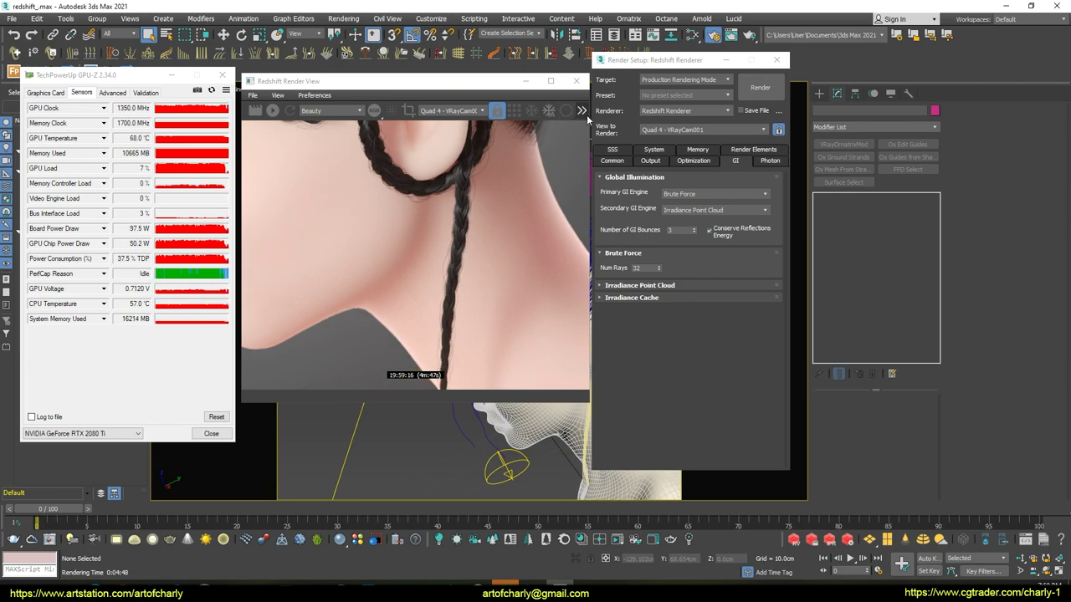
- Pan across the ear, neck and braided scalp, then return to the Output sampling settings
{"action": "left_click_drag", "start_coordinate": [495, 150], "coordinate": [507, 335]}
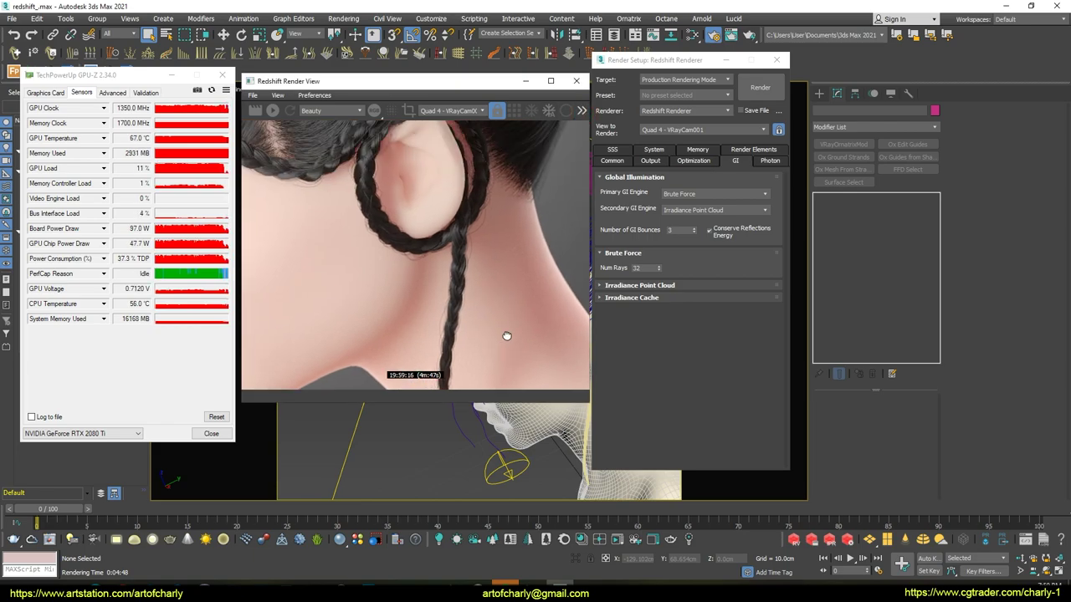
{"action": "left_click_drag", "start_coordinate": [502, 192], "coordinate": [489, 335]}
{"action": "left_click_drag", "start_coordinate": [402, 167], "coordinate": [399, 271]}
{"action": "mouse_move", "coordinate": [360, 168]}
{"action": "left_mouse_down"}
{"action": "mouse_move", "coordinate": [364, 258]}
{"action": "mouse_move", "coordinate": [442, 242]}
{"action": "mouse_move", "coordinate": [370, 168]}
{"action": "mouse_move", "coordinate": [499, 274]}
{"action": "mouse_move", "coordinate": [411, 232]}
{"action": "mouse_move", "coordinate": [433, 285]}
{"action": "mouse_move", "coordinate": [438, 241]}
{"action": "mouse_move", "coordinate": [382, 308]}
{"action": "mouse_move", "coordinate": [341, 332]}
{"action": "left_mouse_up"}
{"action": "mouse_move", "coordinate": [492, 266]}
{"action": "left_mouse_down"}
{"action": "mouse_move", "coordinate": [296, 162]}
{"action": "mouse_move", "coordinate": [441, 295]}
{"action": "mouse_move", "coordinate": [470, 256]}
{"action": "mouse_move", "coordinate": [448, 260]}
{"action": "mouse_move", "coordinate": [467, 206]}
{"action": "left_mouse_up"}
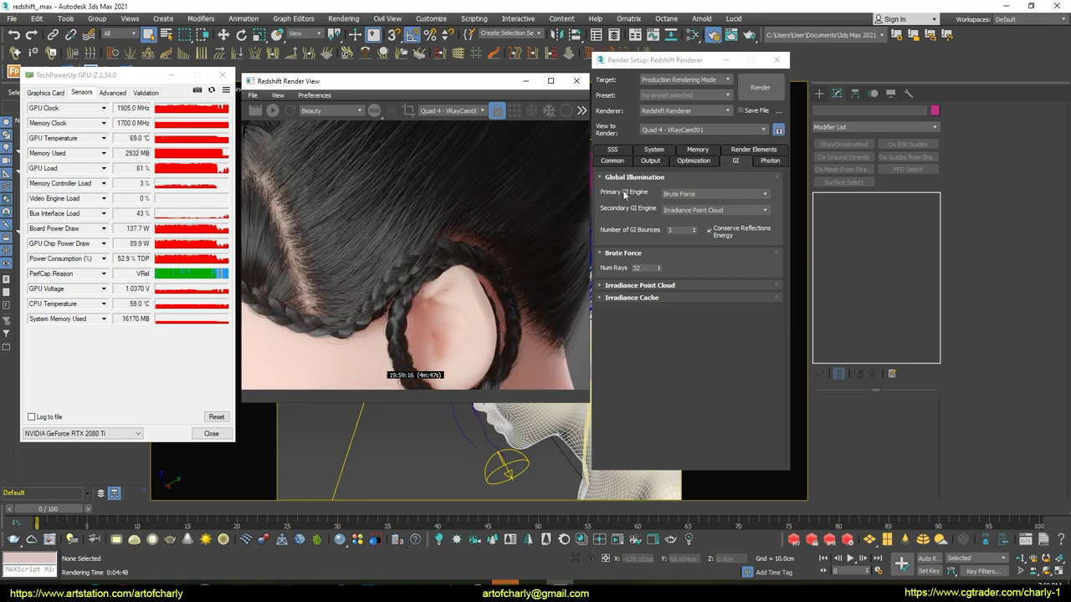
{"action": "left_click", "coordinate": [650, 161]}
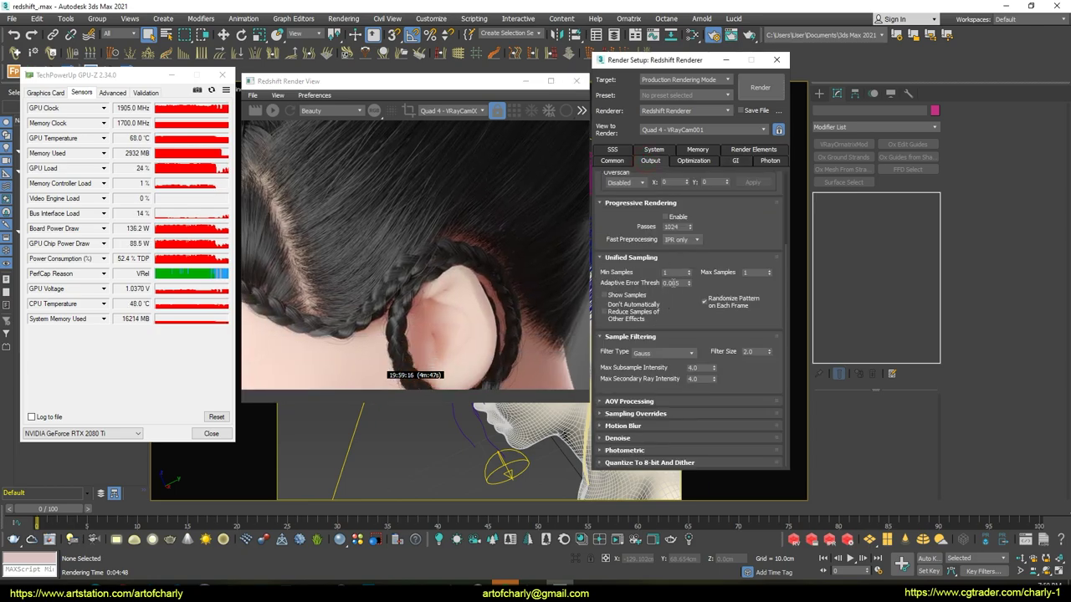
- Zoom out and frame the whole head in the render view
{"action": "scroll", "coordinate": [460, 238], "scroll_direction": "down", "scroll_amount": 1}
{"action": "scroll", "coordinate": [464, 207], "scroll_direction": "down", "scroll_amount": 2}
{"action": "scroll", "coordinate": [419, 178], "scroll_direction": "down", "scroll_amount": 2}
{"action": "left_click_drag", "start_coordinate": [419, 178], "coordinate": [445, 252]}
{"action": "scroll", "coordinate": [444, 251], "scroll_direction": "down", "scroll_amount": 2}
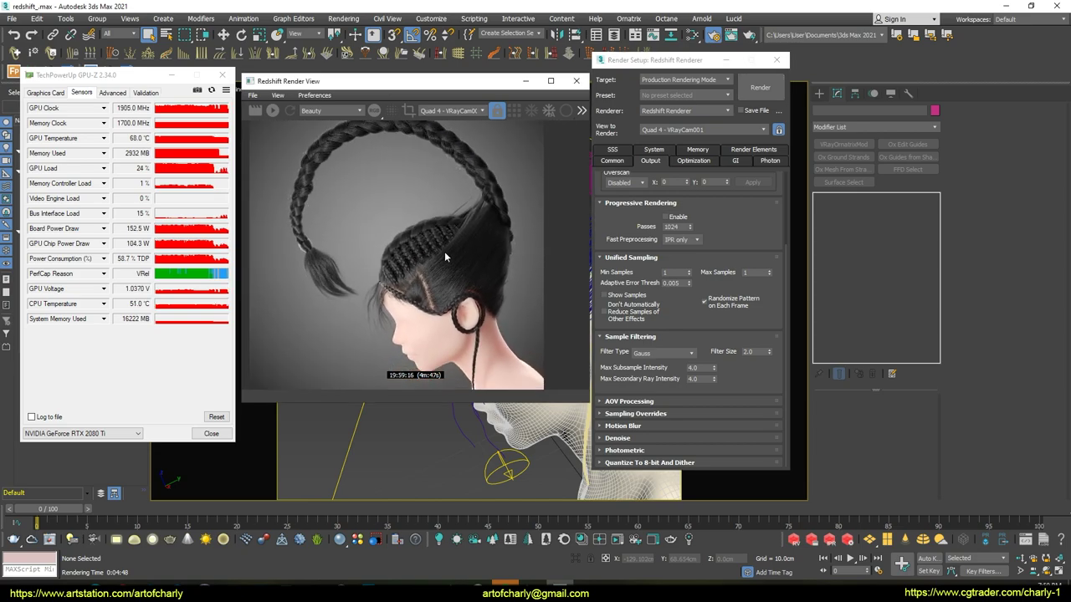
{"action": "scroll", "coordinate": [444, 251], "scroll_direction": "down", "scroll_amount": 1}
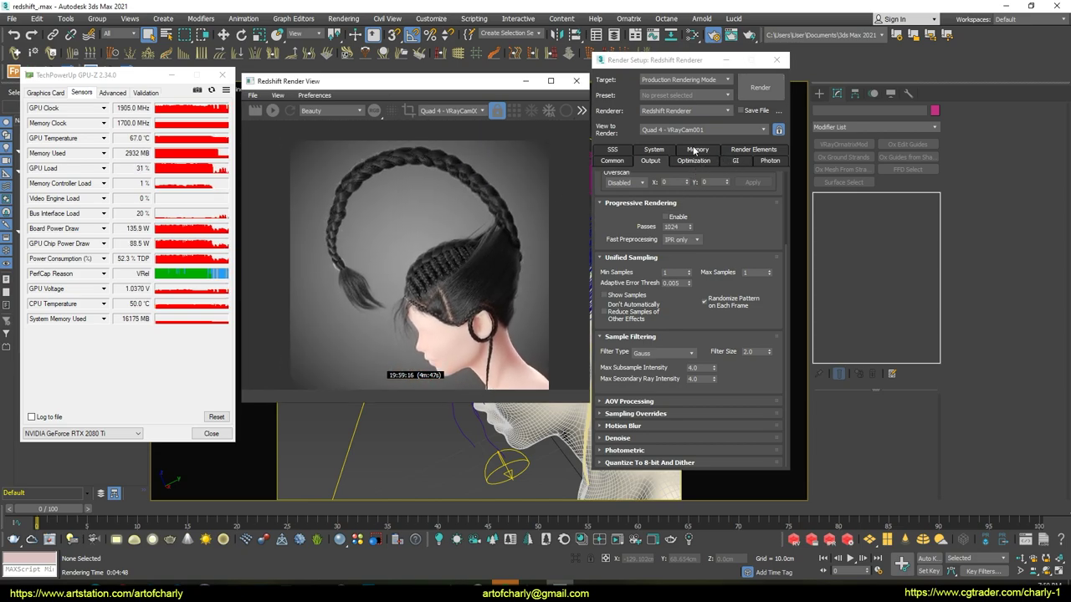
- Enable OptiX RT On Supported GPUs in the System settings and start a new render
{"action": "left_click", "coordinate": [658, 151]}
{"action": "scroll", "coordinate": [669, 334], "scroll_direction": "up", "scroll_amount": 1}
{"action": "scroll", "coordinate": [680, 321], "scroll_direction": "up", "scroll_amount": 1}
{"action": "scroll", "coordinate": [680, 320], "scroll_direction": "up", "scroll_amount": 2}
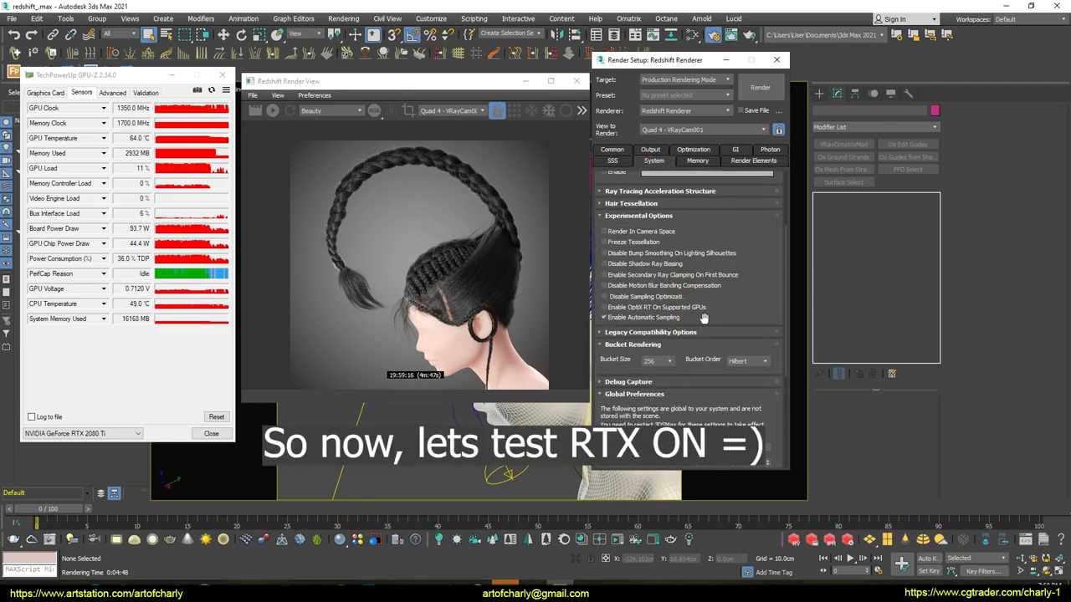
{"action": "left_click_drag", "start_coordinate": [605, 308], "coordinate": [711, 310]}
{"action": "key", "text": "Escape"}
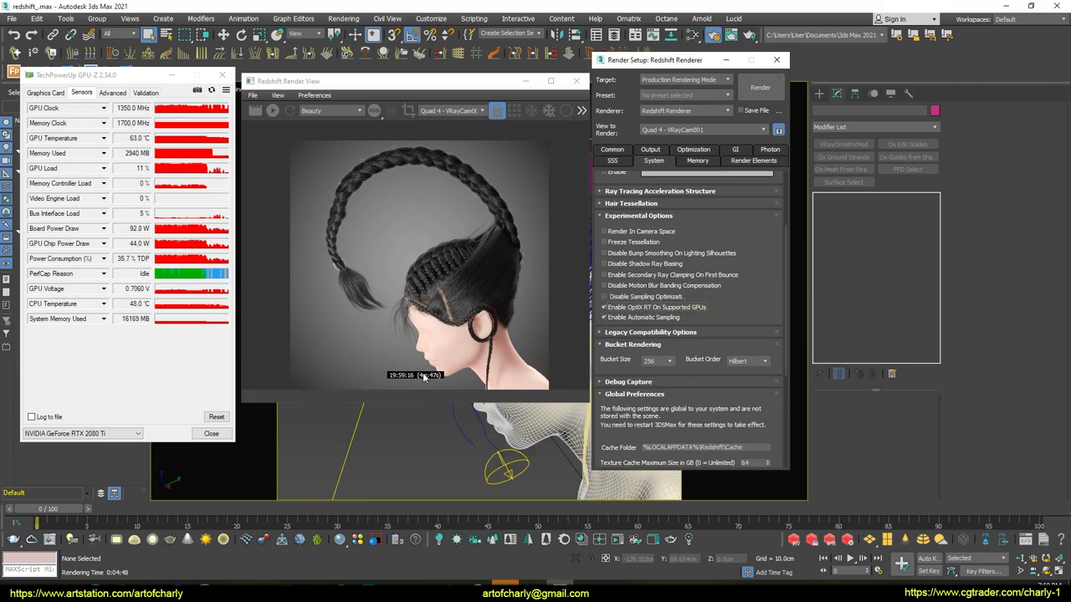
{"action": "left_click", "coordinate": [750, 87]}
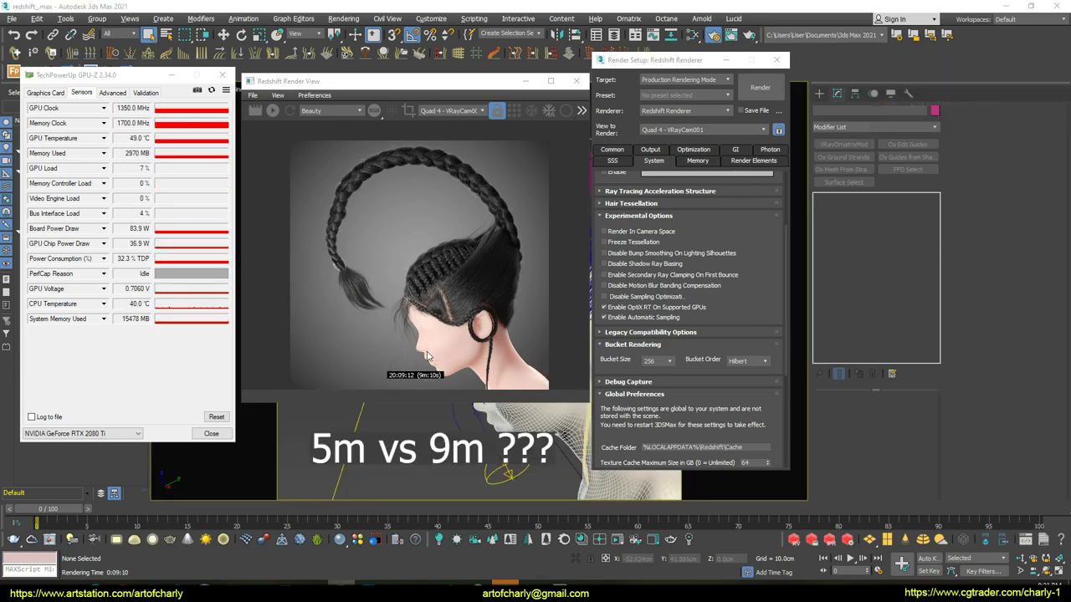
- After the 9m:10s OptiX render finishes, show the Render View's extra zoom options
{"action": "scroll", "coordinate": [492, 333], "scroll_direction": "up", "scroll_amount": 1}
{"action": "scroll", "coordinate": [492, 333], "scroll_direction": "up", "scroll_amount": 1}
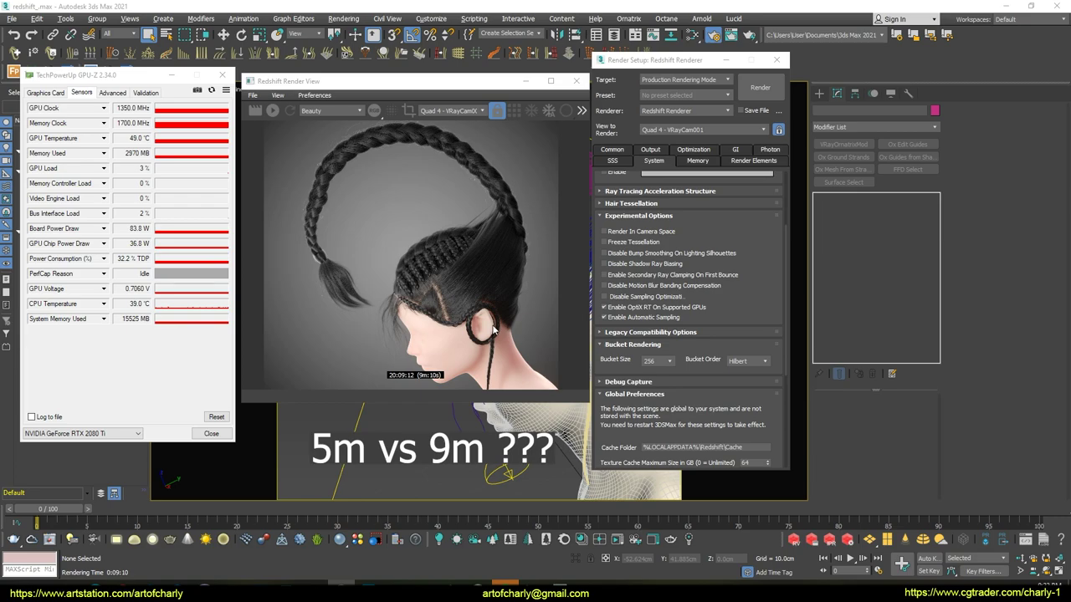
{"action": "left_click", "coordinate": [581, 109]}
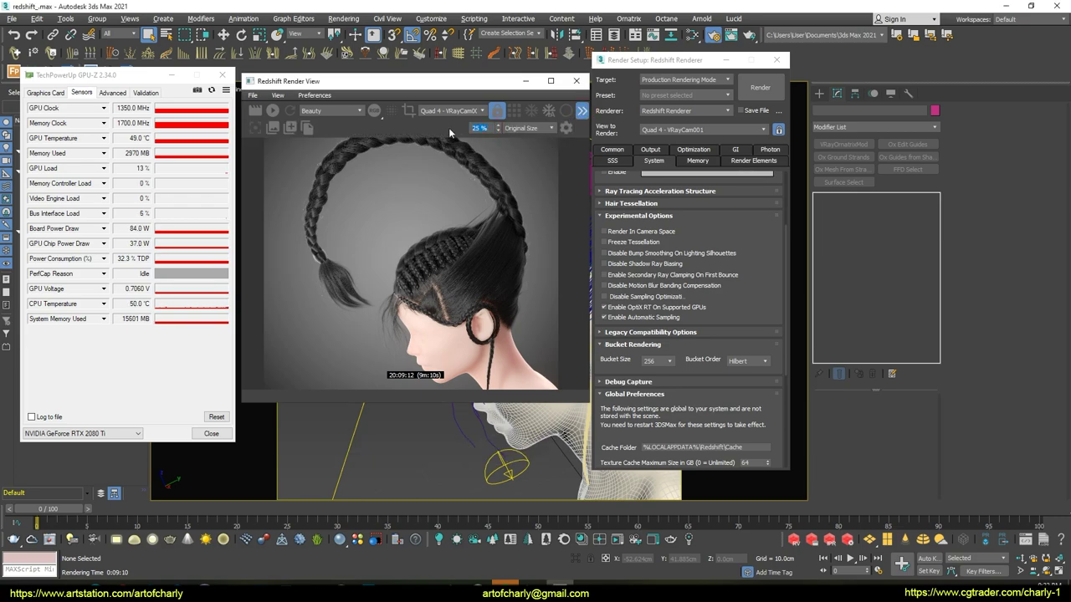
{"action": "scroll", "coordinate": [415, 195], "scroll_direction": "up", "scroll_amount": 3}
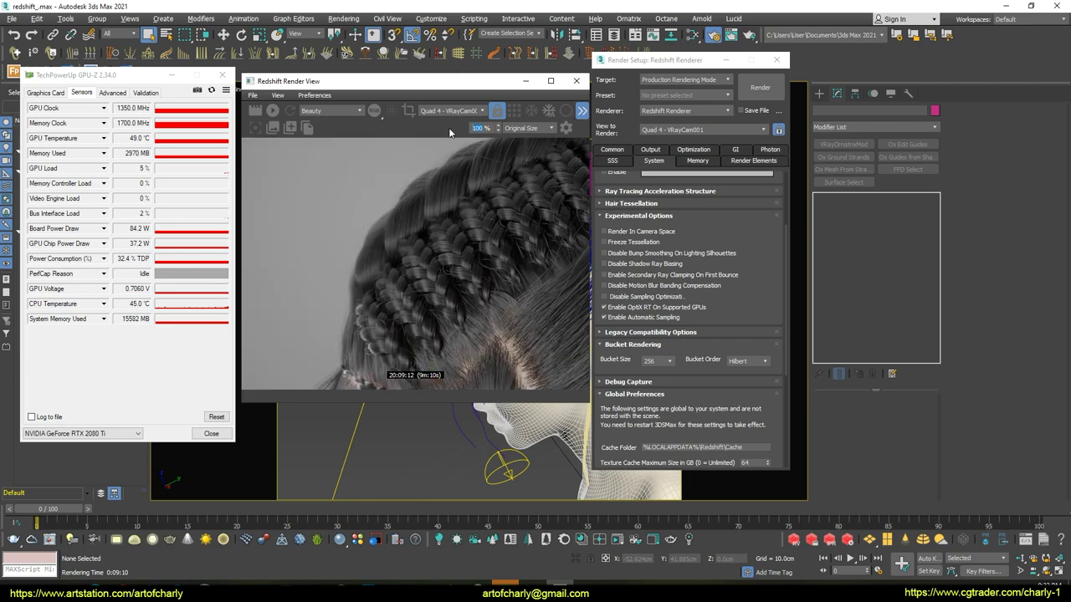
{"action": "mouse_move", "coordinate": [485, 304]}
{"action": "left_mouse_down"}
{"action": "mouse_move", "coordinate": [369, 220]}
{"action": "mouse_move", "coordinate": [351, 174]}
{"action": "mouse_move", "coordinate": [410, 163]}
{"action": "left_mouse_up"}
{"action": "mouse_move", "coordinate": [457, 292]}
{"action": "left_mouse_down"}
{"action": "mouse_move", "coordinate": [466, 239]}
{"action": "mouse_move", "coordinate": [452, 335]}
{"action": "left_mouse_up"}
{"action": "mouse_move", "coordinate": [401, 134]}
{"action": "left_mouse_down"}
{"action": "mouse_move", "coordinate": [365, 191]}
{"action": "mouse_move", "coordinate": [377, 265]}
{"action": "mouse_move", "coordinate": [335, 277]}
{"action": "mouse_move", "coordinate": [337, 215]}
{"action": "mouse_move", "coordinate": [431, 234]}
{"action": "mouse_move", "coordinate": [414, 263]}
{"action": "mouse_move", "coordinate": [375, 227]}
{"action": "mouse_move", "coordinate": [366, 232]}
{"action": "mouse_move", "coordinate": [404, 225]}
{"action": "mouse_move", "coordinate": [397, 231]}
{"action": "mouse_move", "coordinate": [411, 212]}
{"action": "mouse_move", "coordinate": [365, 184]}
{"action": "mouse_move", "coordinate": [389, 173]}
{"action": "mouse_move", "coordinate": [378, 301]}
{"action": "mouse_move", "coordinate": [359, 262]}
{"action": "mouse_move", "coordinate": [388, 311]}
{"action": "mouse_move", "coordinate": [375, 264]}
{"action": "left_mouse_up"}
{"action": "scroll", "coordinate": [376, 265], "scroll_direction": "down", "scroll_amount": 3}
{"action": "mouse_move", "coordinate": [380, 226]}
{"action": "left_mouse_down"}
{"action": "mouse_move", "coordinate": [401, 261]}
{"action": "mouse_move", "coordinate": [424, 236]}
{"action": "mouse_move", "coordinate": [422, 275]}
{"action": "left_mouse_up"}
{"action": "scroll", "coordinate": [422, 274], "scroll_direction": "down", "scroll_amount": 2}
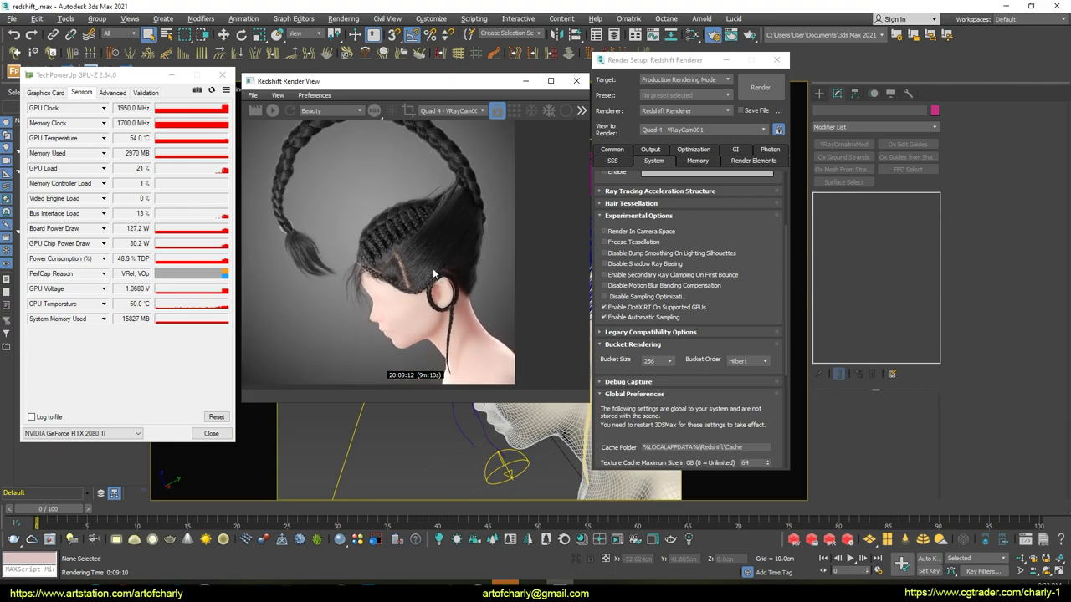
{"action": "mouse_move", "coordinate": [428, 179]}
{"action": "left_mouse_down"}
{"action": "mouse_move", "coordinate": [411, 224]}
{"action": "mouse_move", "coordinate": [404, 215]}
{"action": "left_mouse_up"}
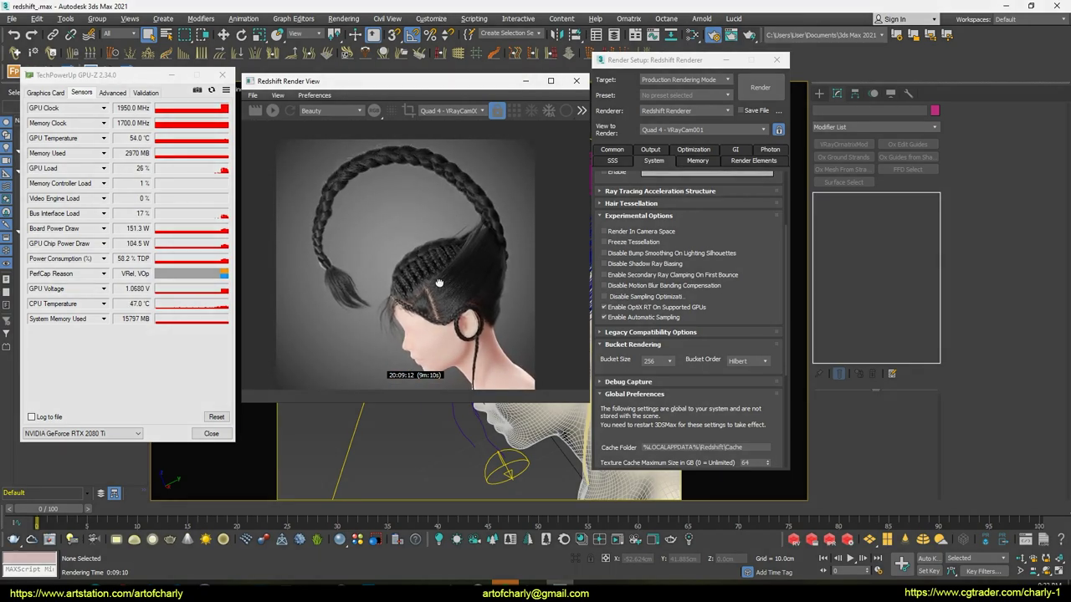